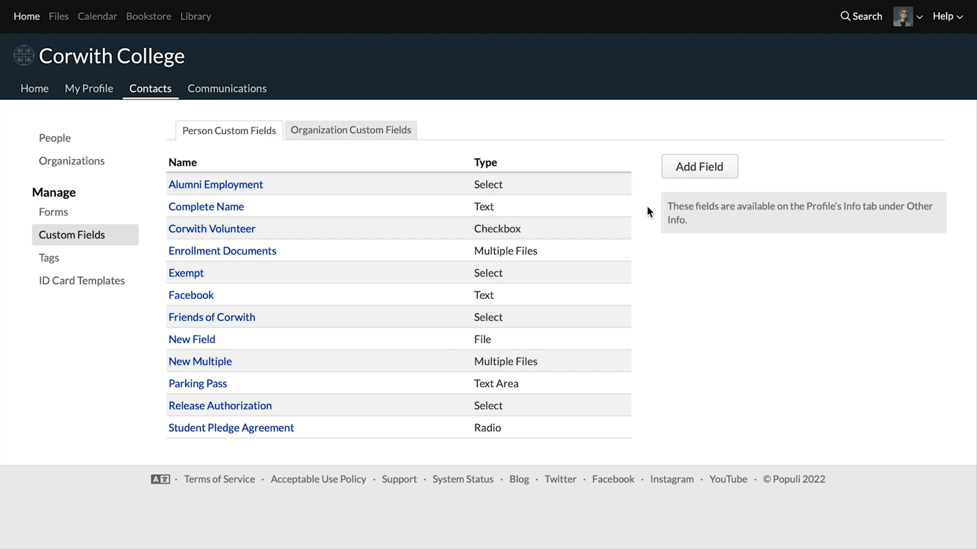
# Step: Create a person custom field named "Example" with input type File and Default data permissions
pyautogui.click(688, 175)
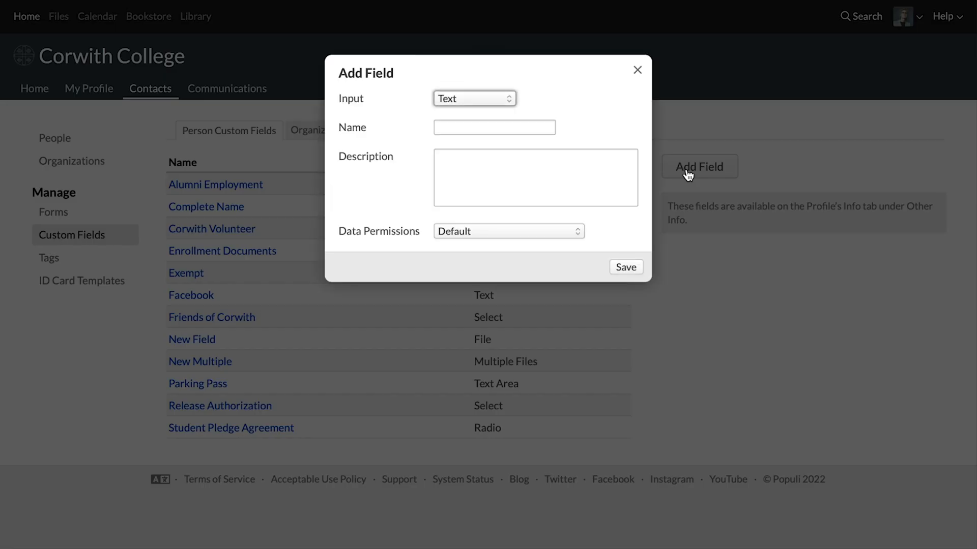
pyautogui.click(501, 97)
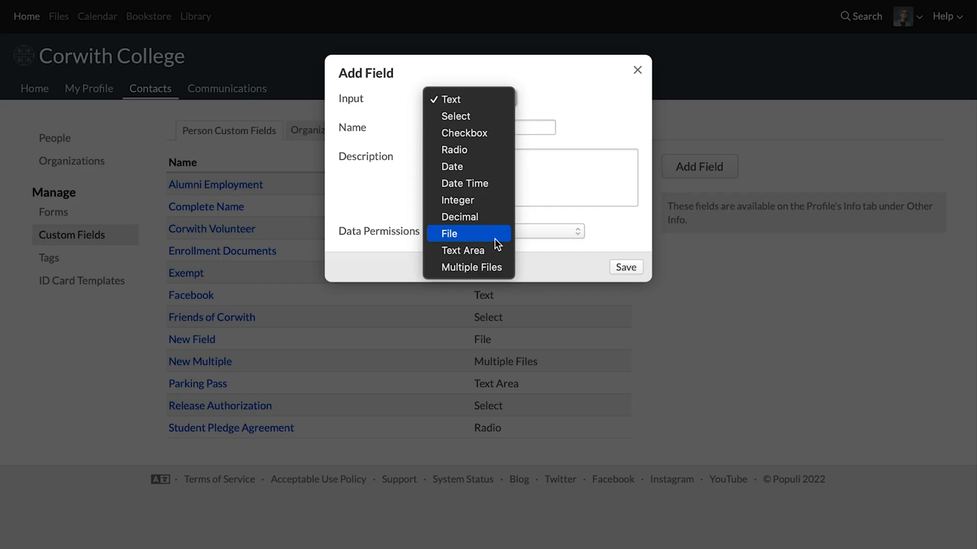
pyautogui.click(495, 239)
pyautogui.click(519, 126)
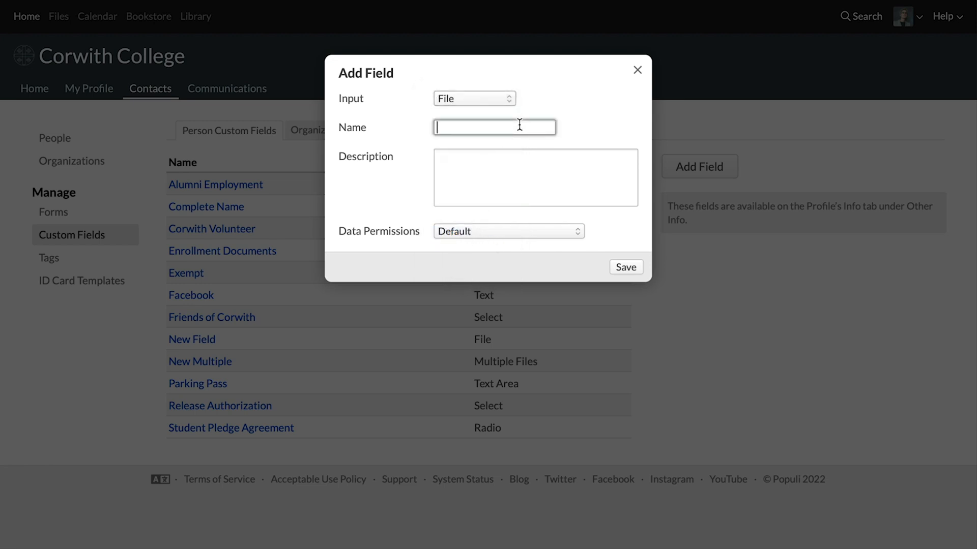
pyautogui.write('Example')
pyautogui.click(566, 176)
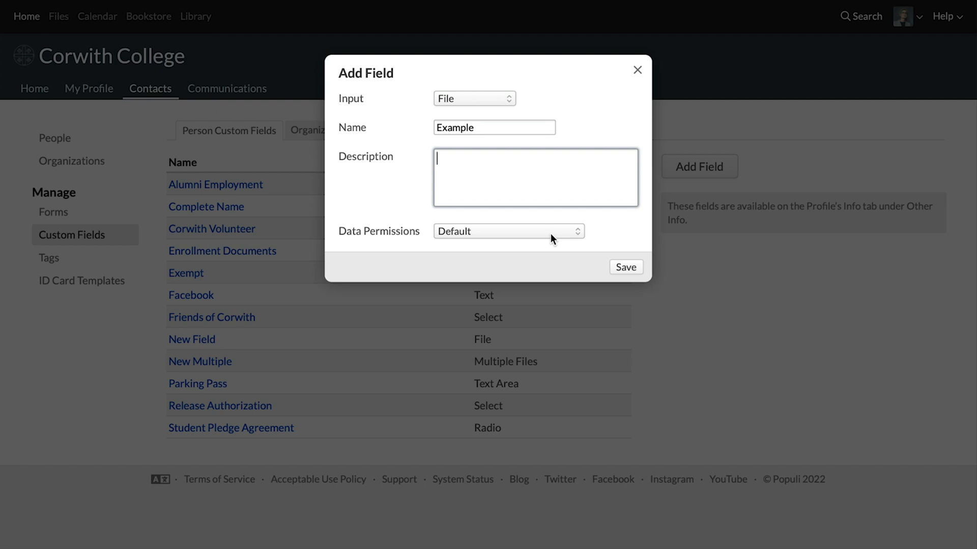
pyautogui.click(626, 269)
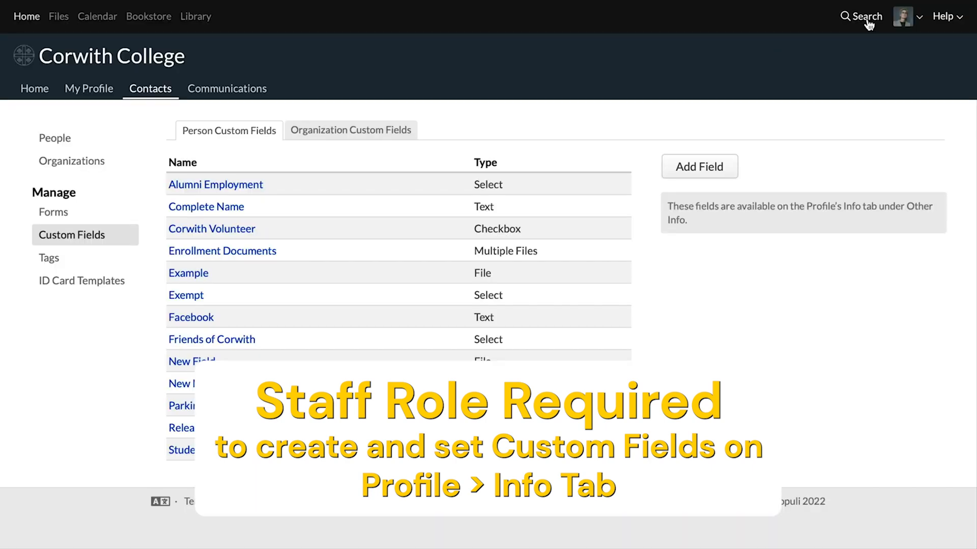
# Step: Search for the student by first name and open the Info section of the matching profile that has a photo
pyautogui.click(868, 20)
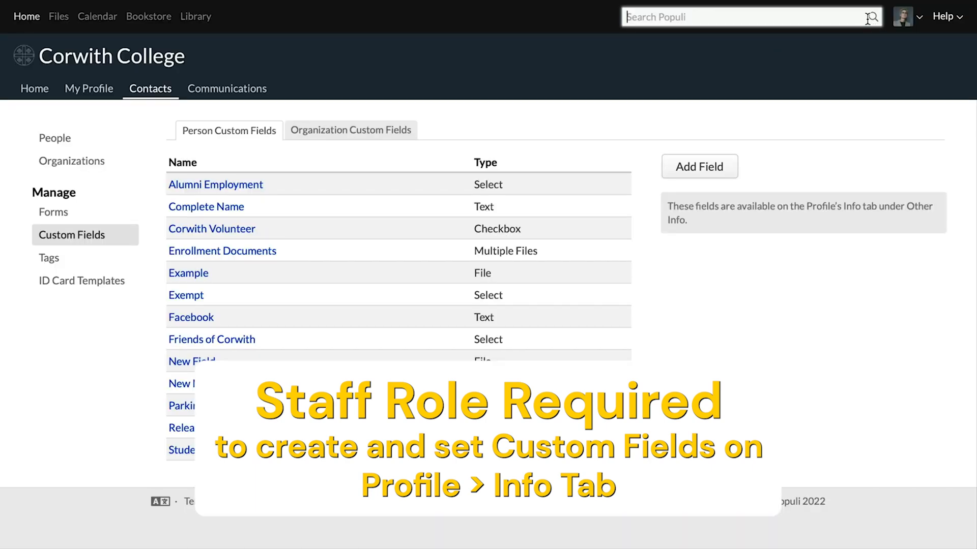
pyautogui.write('sonia')
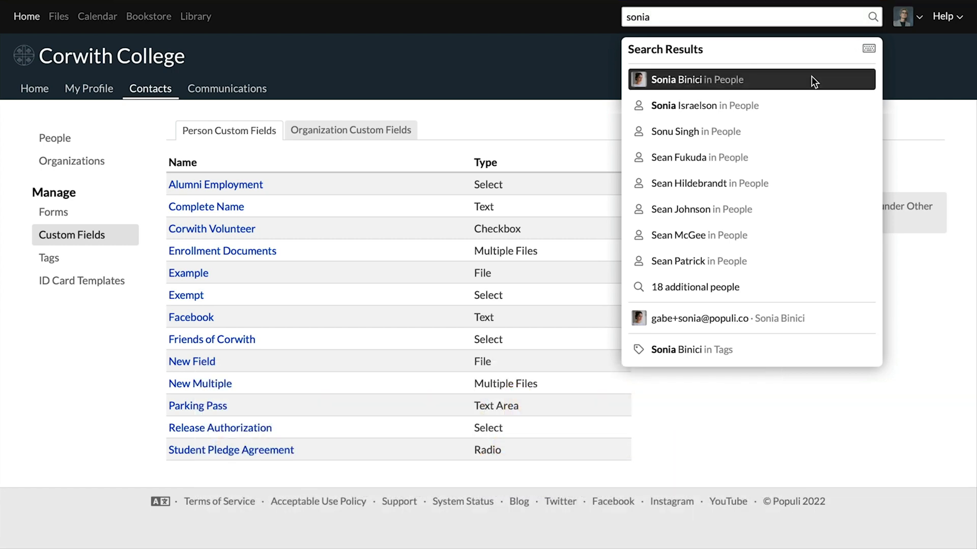
pyautogui.click(811, 77)
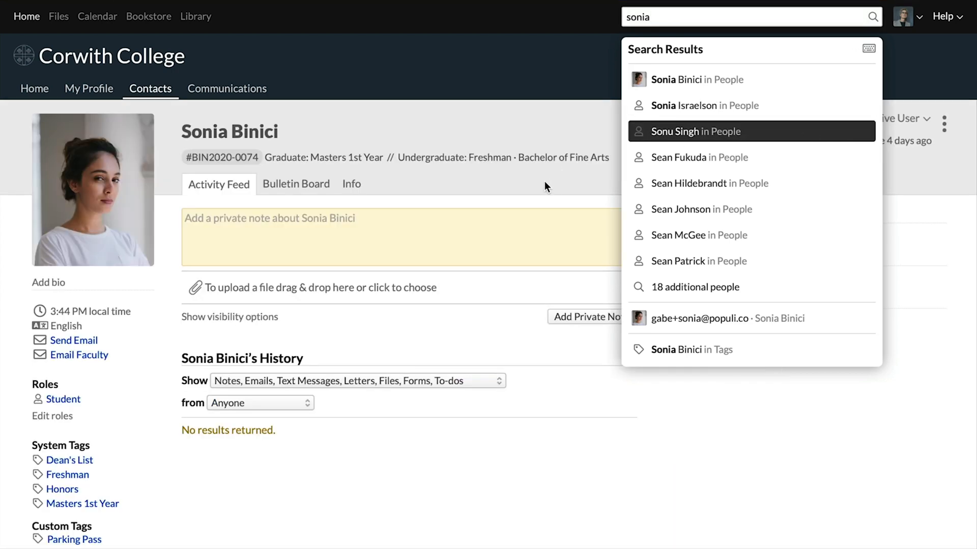
pyautogui.click(361, 186)
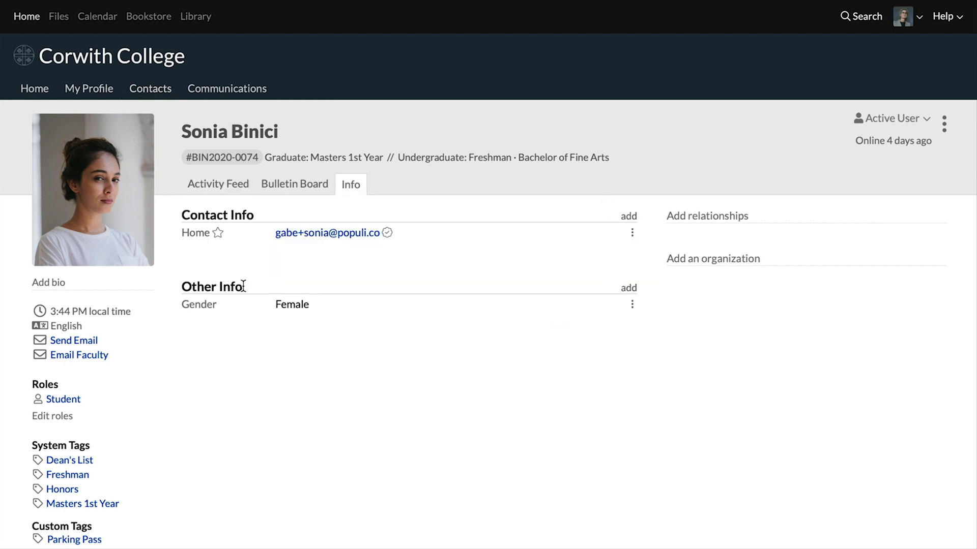
# Step: Add the Example custom field to the student's Other Info, upload the student's .docx file to it, and save
pyautogui.click(627, 290)
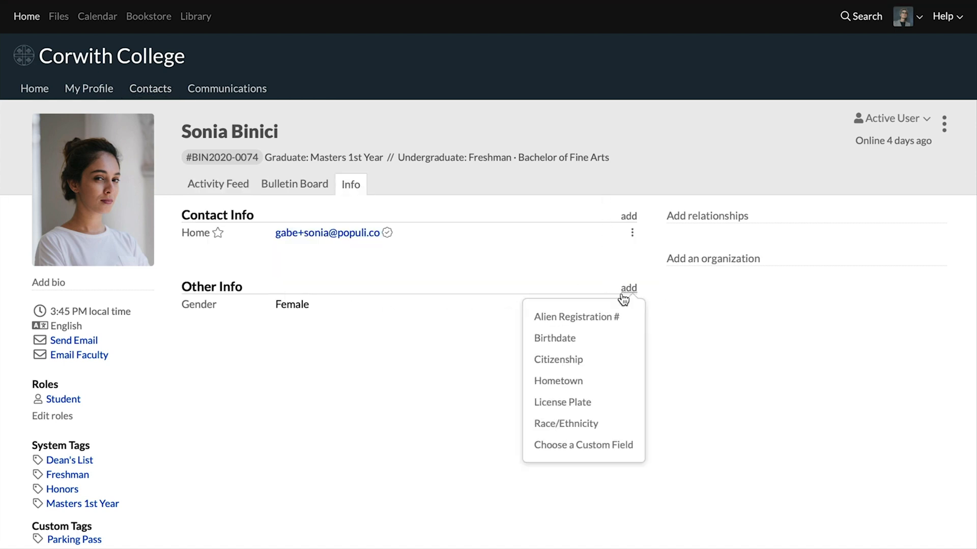
pyautogui.click(613, 446)
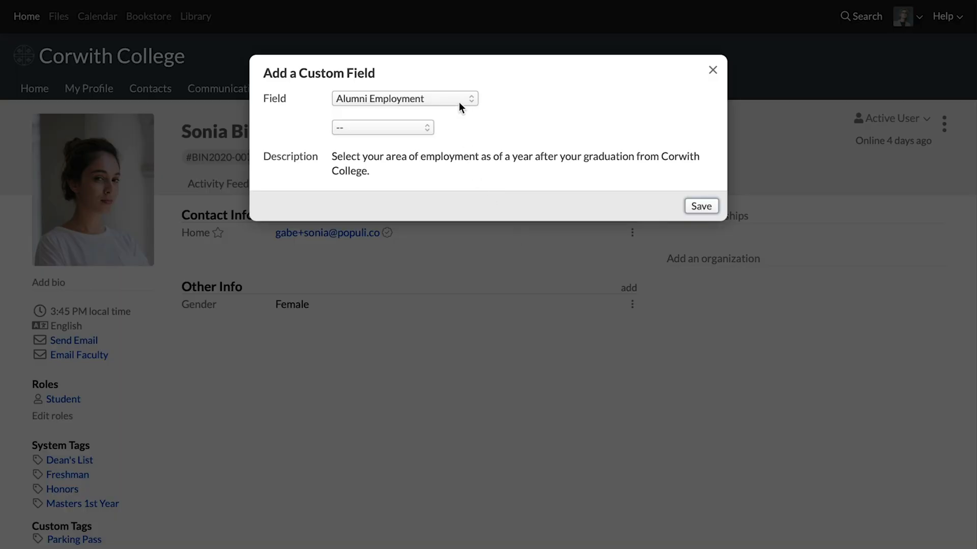
pyautogui.click(461, 105)
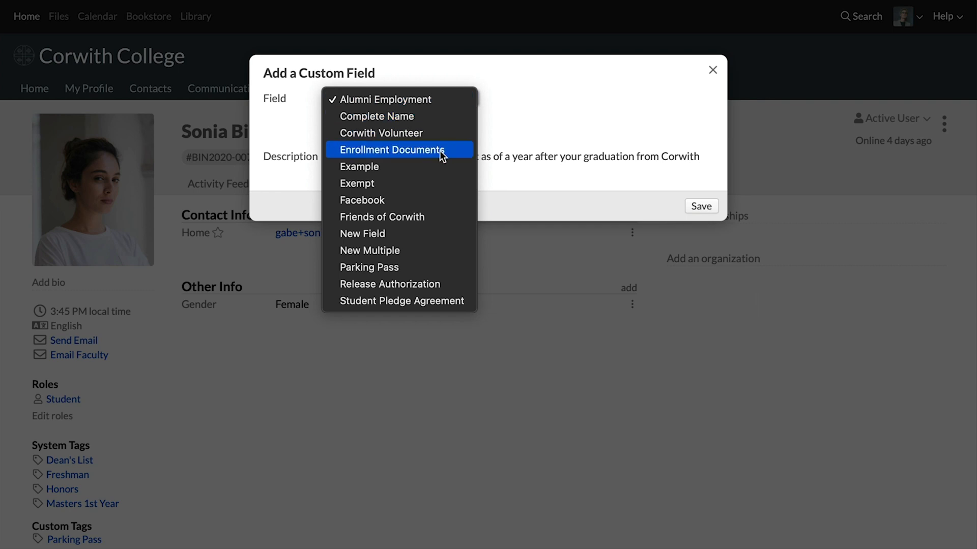
pyautogui.press('Escape')
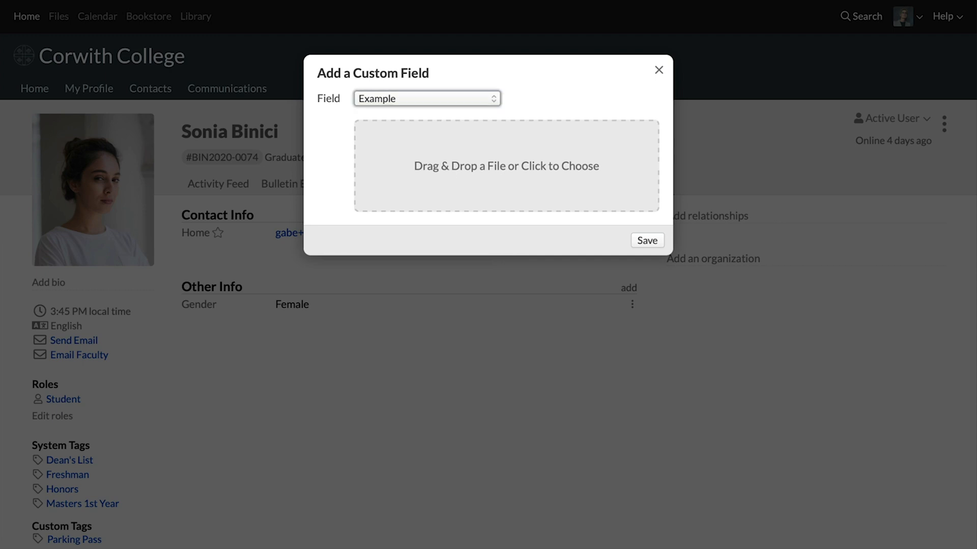
pyautogui.moveTo(210, 176); pyautogui.dragTo(434, 168)
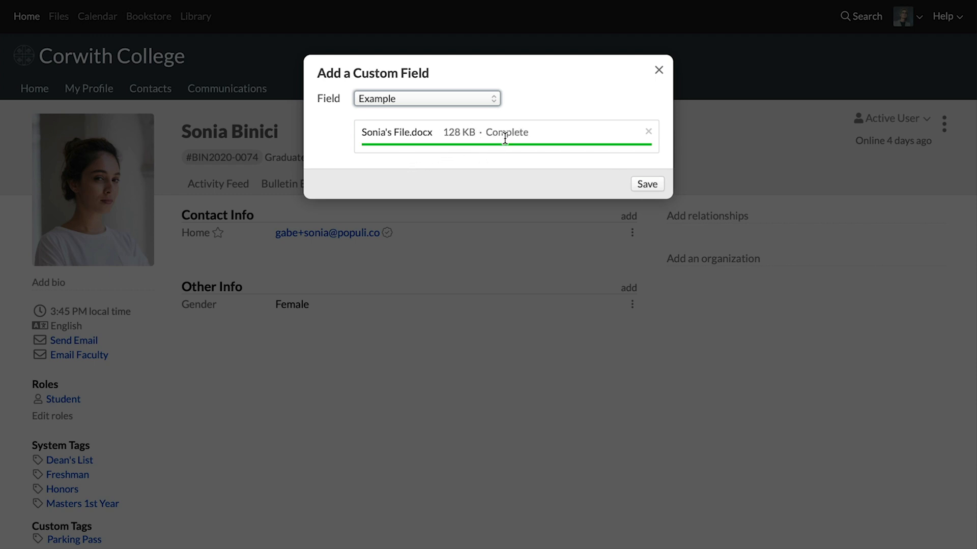
pyautogui.click(648, 184)
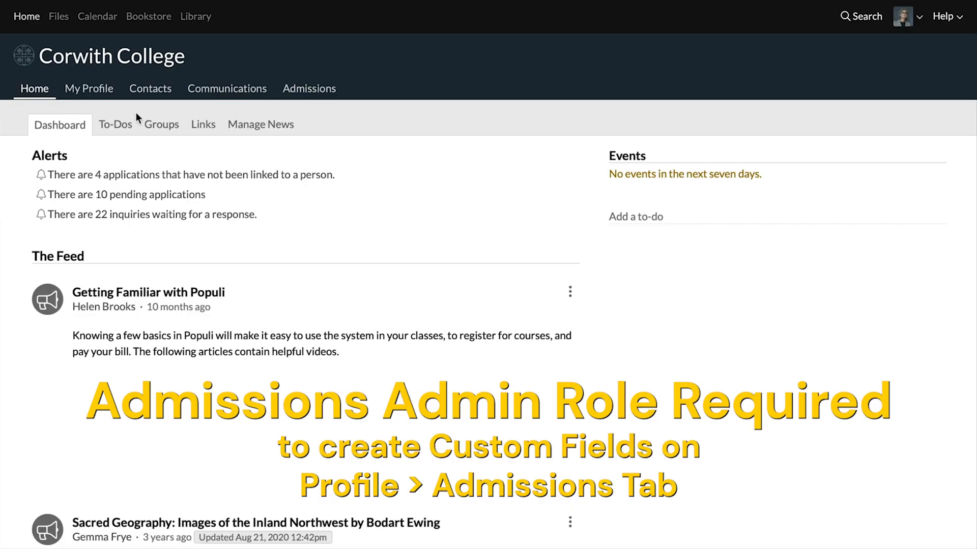
# Step: In the Admissions Fields settings, begin a new field with input type Select, named "Lead's Level of Interest"
pyautogui.click(306, 90)
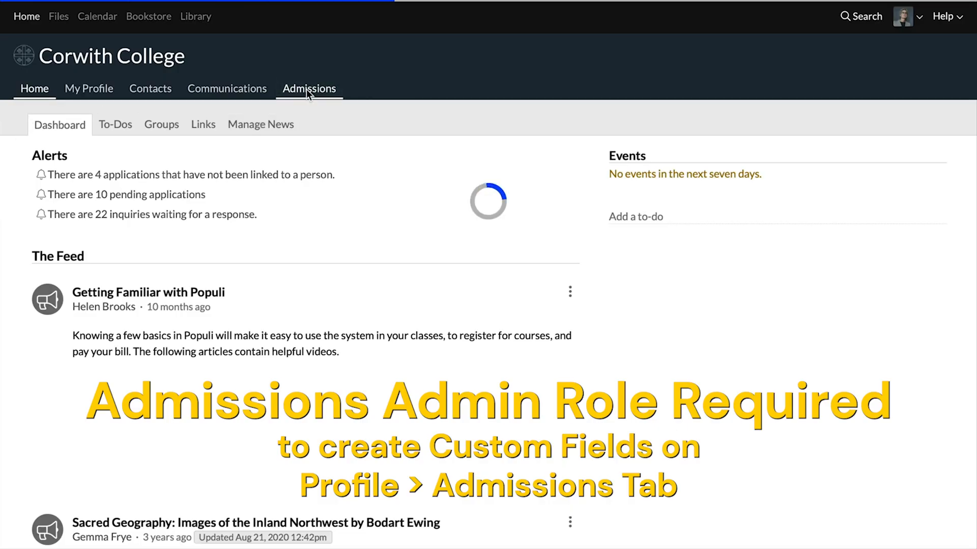
pyautogui.click(304, 125)
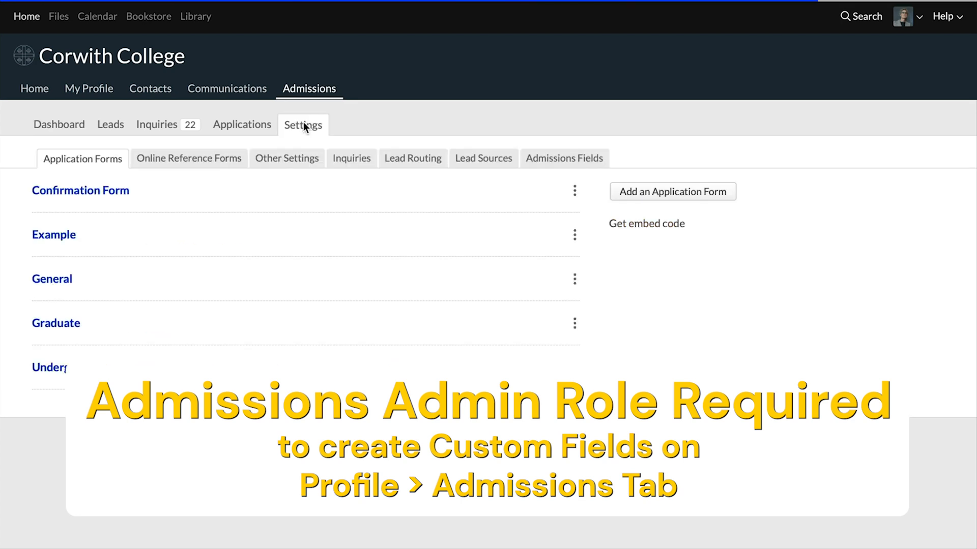
pyautogui.click(544, 159)
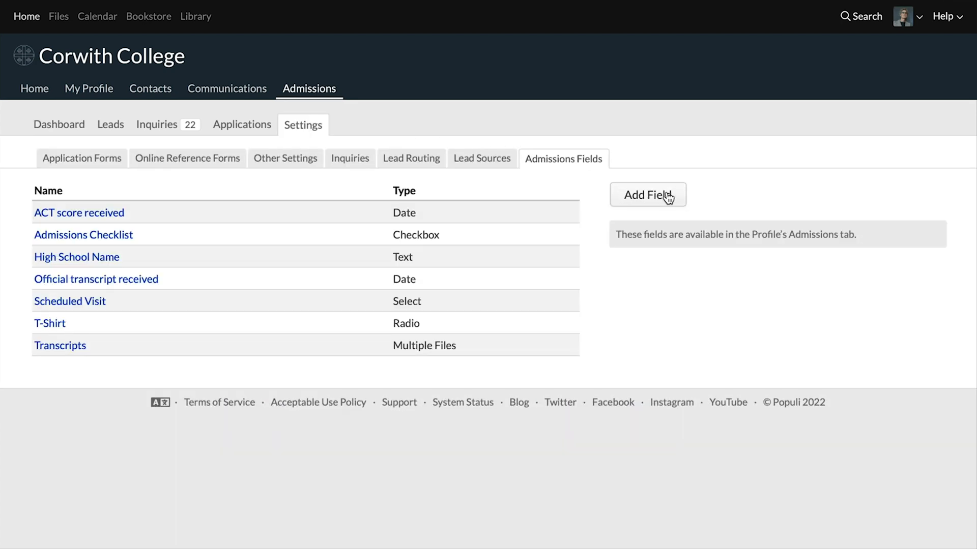
pyautogui.click(668, 199)
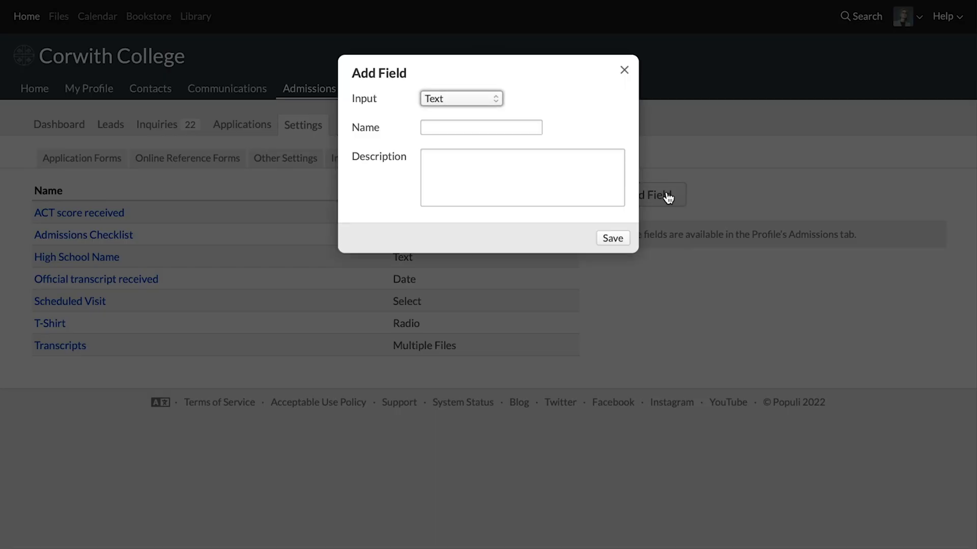
pyautogui.click(484, 101)
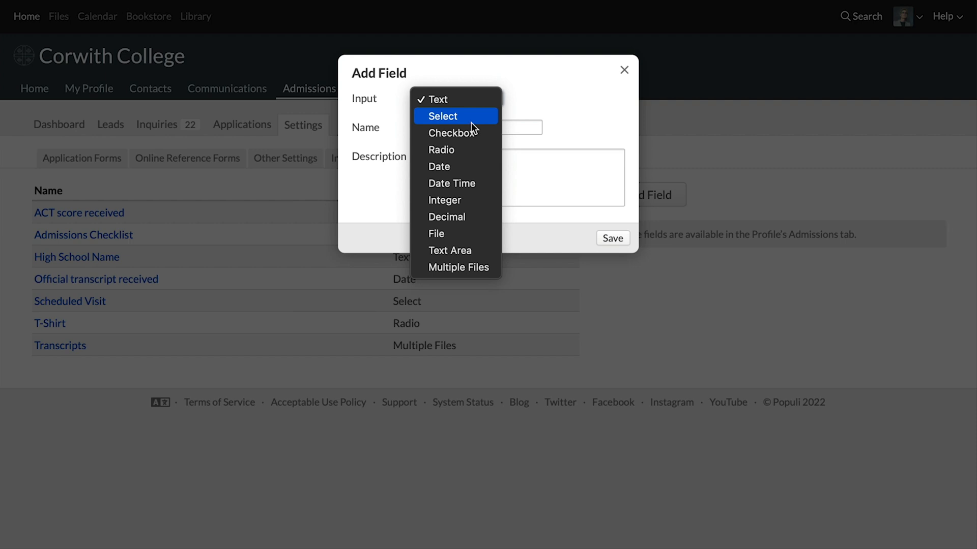
pyautogui.press('Escape')
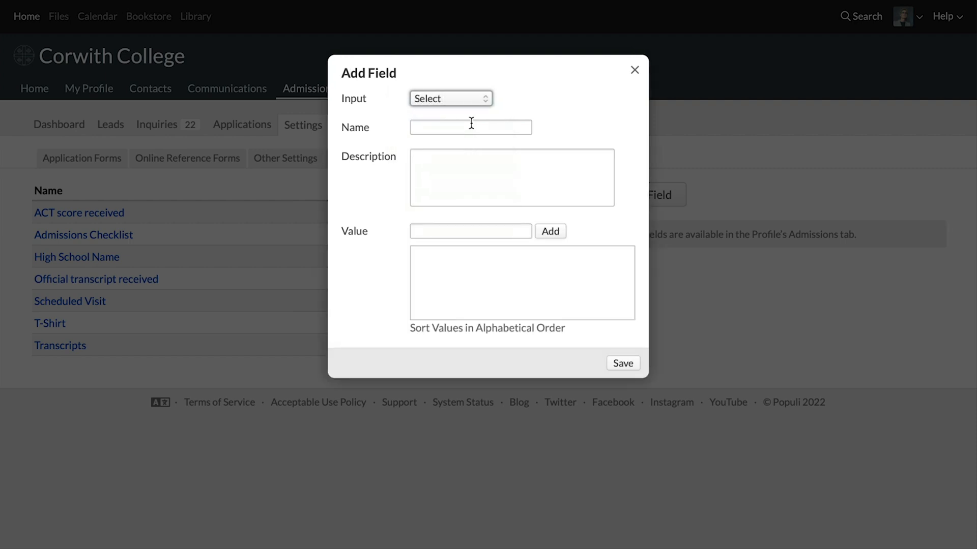
pyautogui.click(470, 125)
pyautogui.write("Lead's Level of Interest")
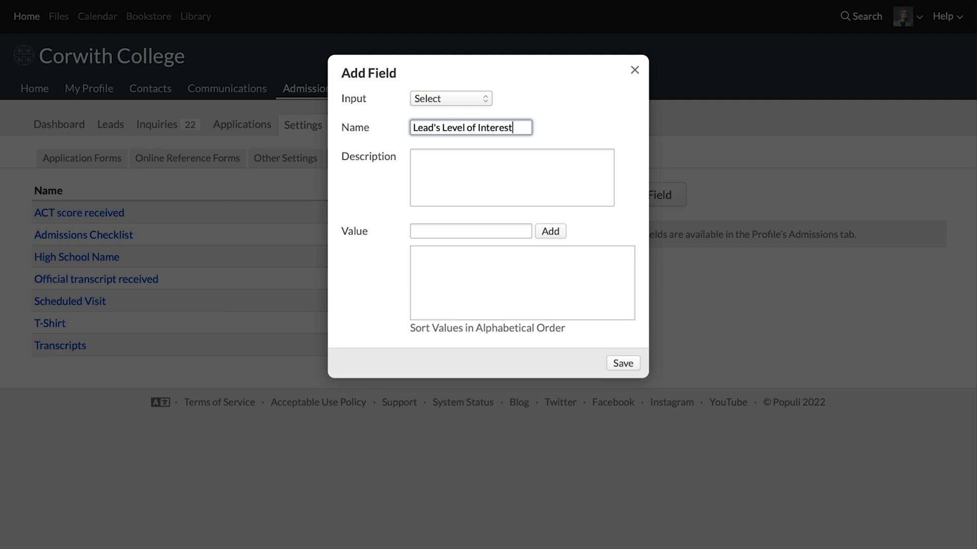
# Step: Give the field the values Moderate, Low and High, move Low ahead of Moderate, and save the field
pyautogui.click(470, 232)
pyautogui.write('Moderat')
pyautogui.write('e')
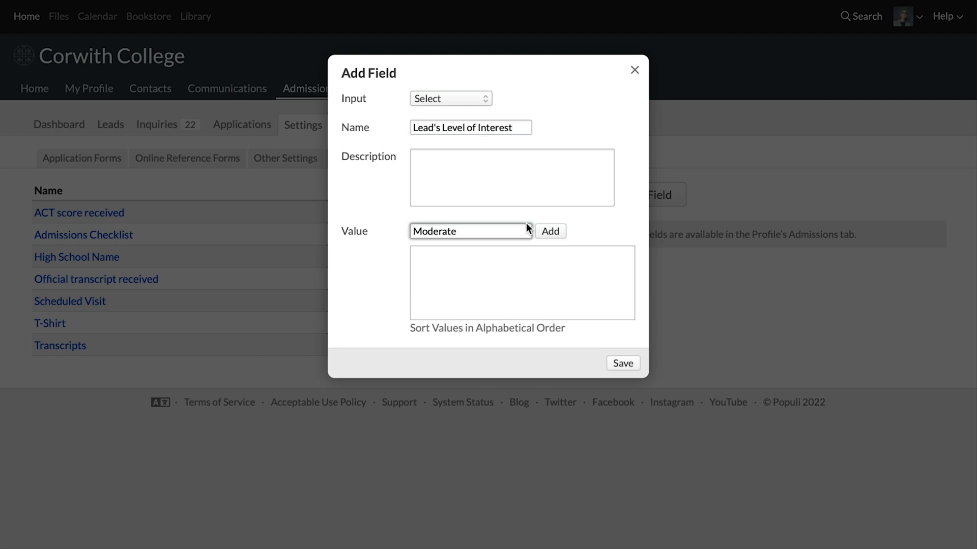
pyautogui.click(558, 237)
pyautogui.write('Low')
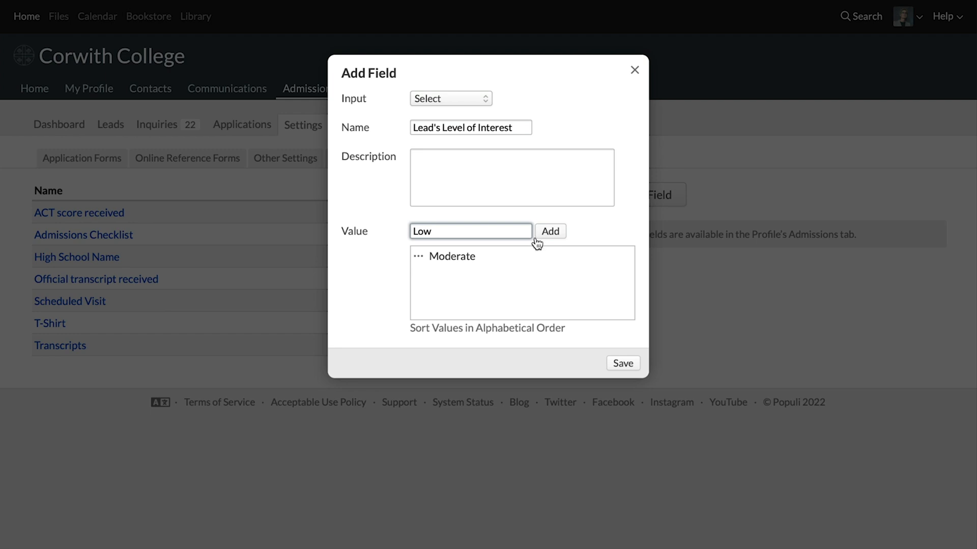
pyautogui.click(552, 236)
pyautogui.write('High')
pyautogui.click(552, 236)
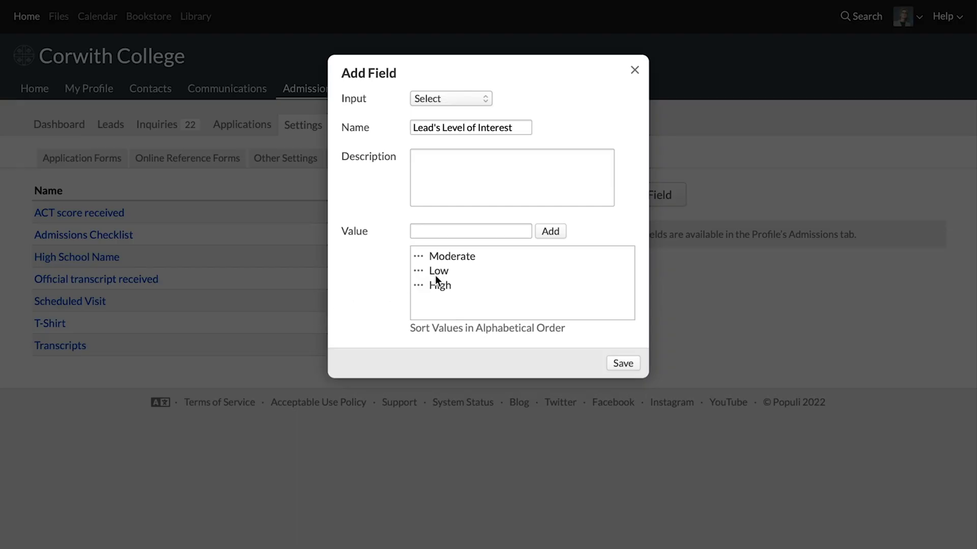
pyautogui.moveTo(436, 279); pyautogui.dragTo(435, 254)
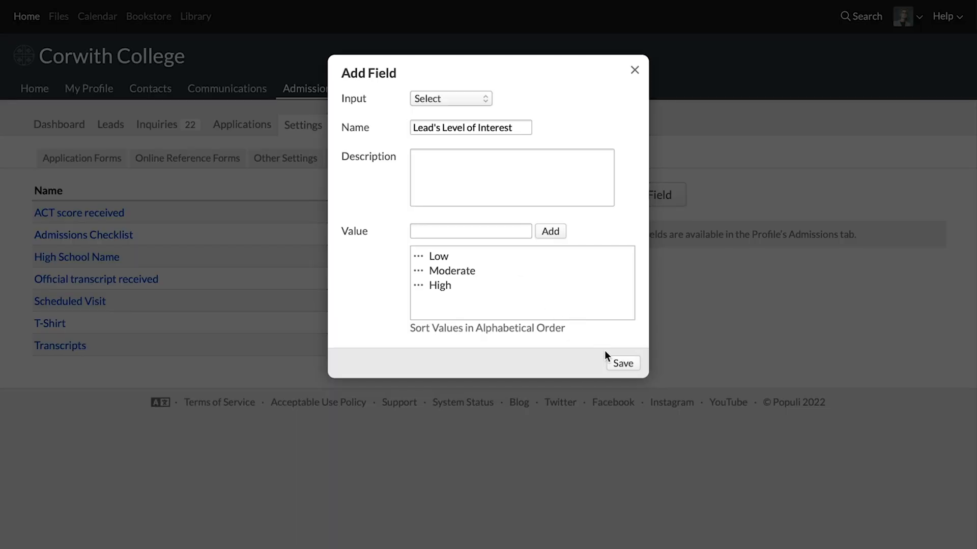
pyautogui.click(625, 365)
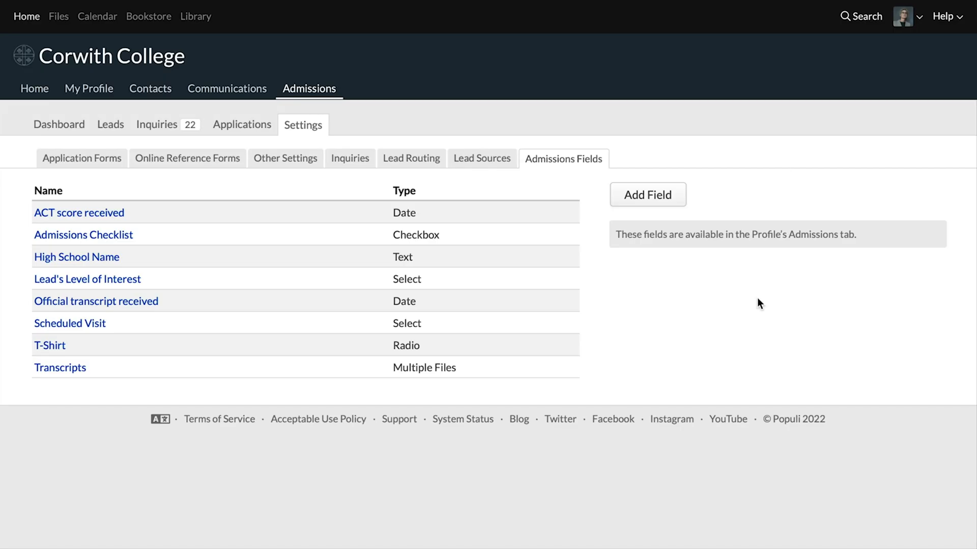
# Step: Open the same student's profile from the recent searches and show its Admissions section
pyautogui.click(866, 23)
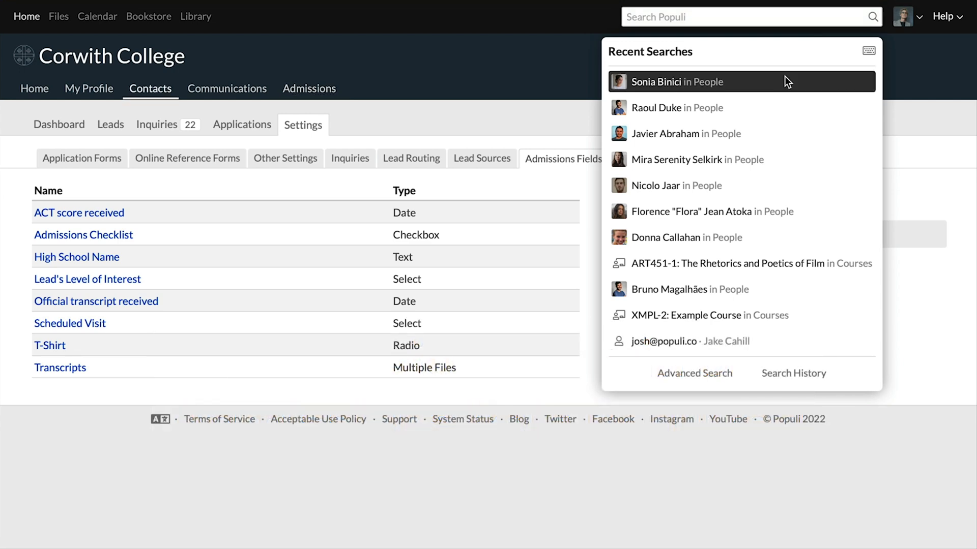
pyautogui.click(785, 77)
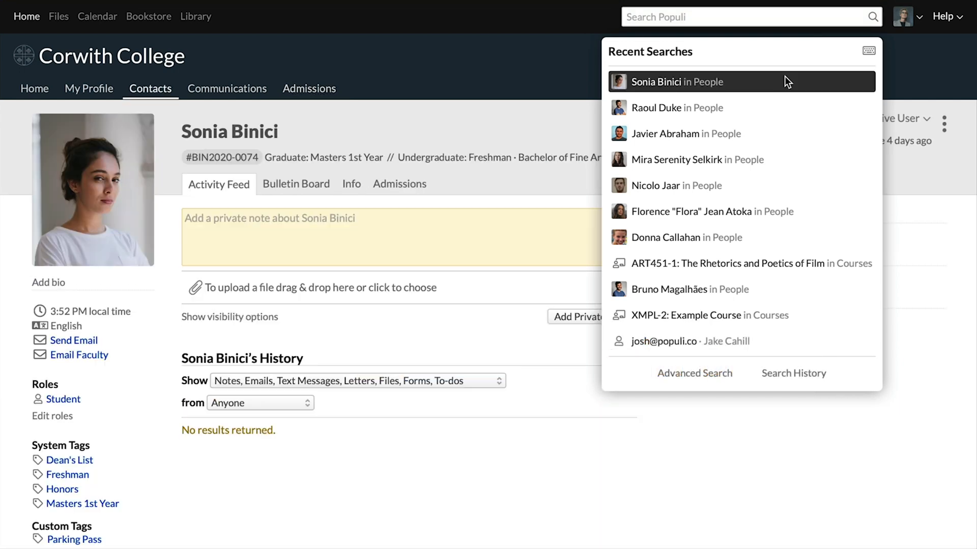
pyautogui.click(413, 184)
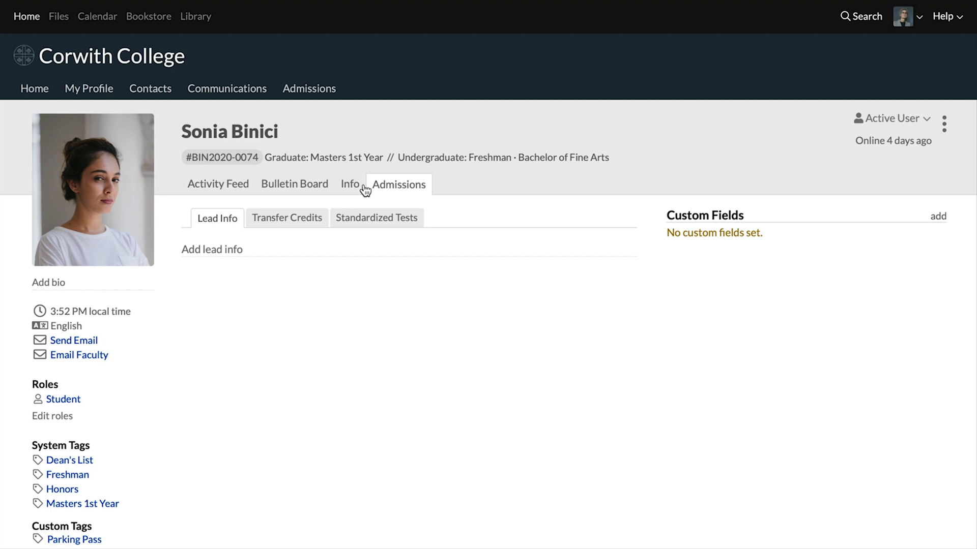
# Step: Add the Lead's Level of Interest custom field to the student's admissions record, set it to High, and save
pyautogui.click(939, 219)
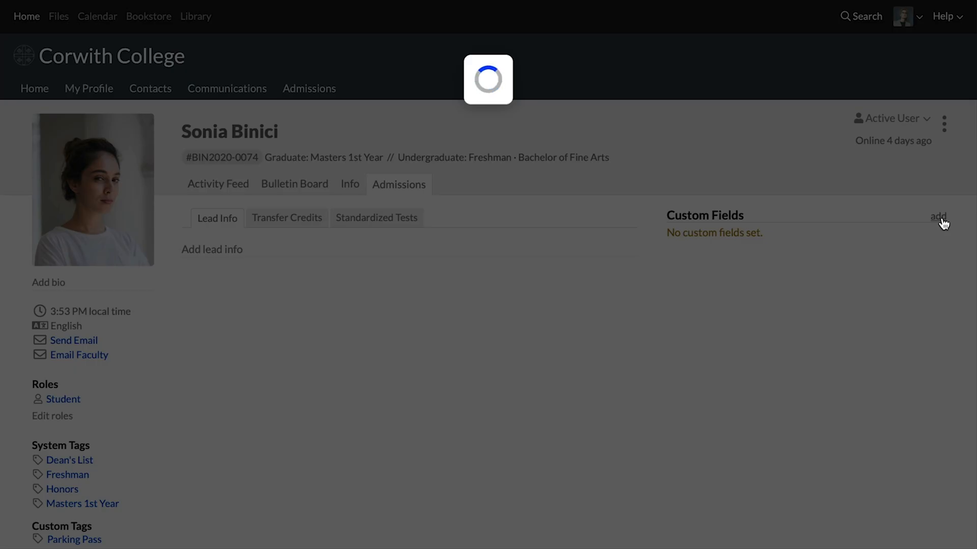
pyautogui.click(565, 98)
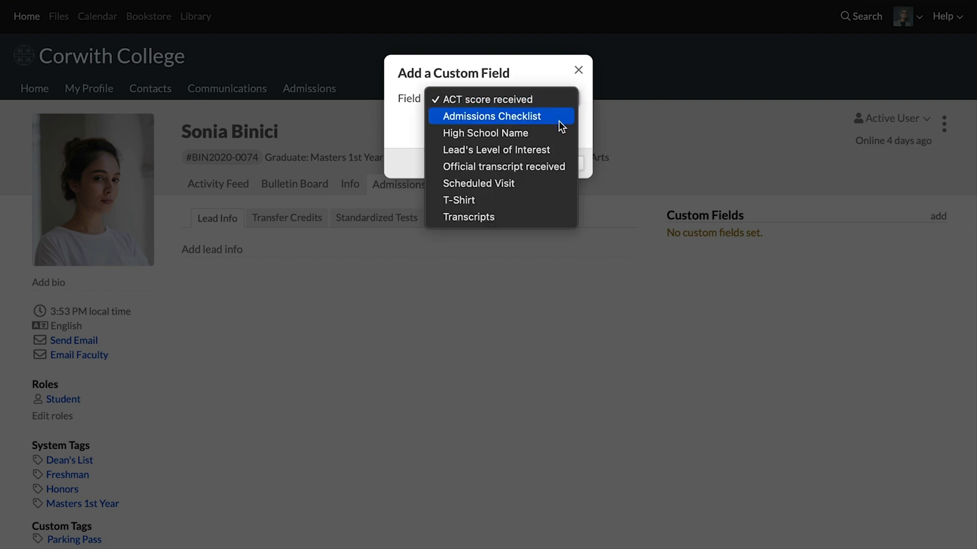
pyautogui.click(554, 149)
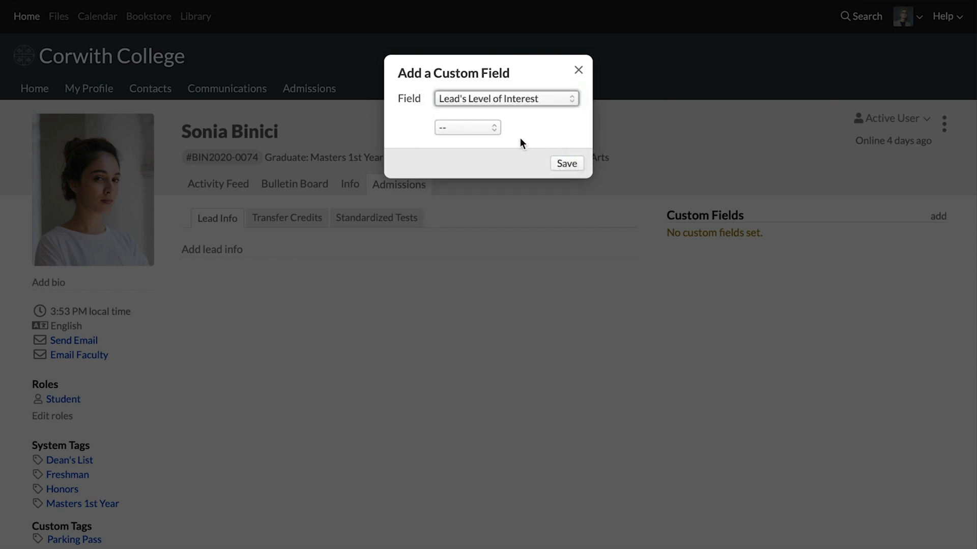
pyautogui.click(490, 129)
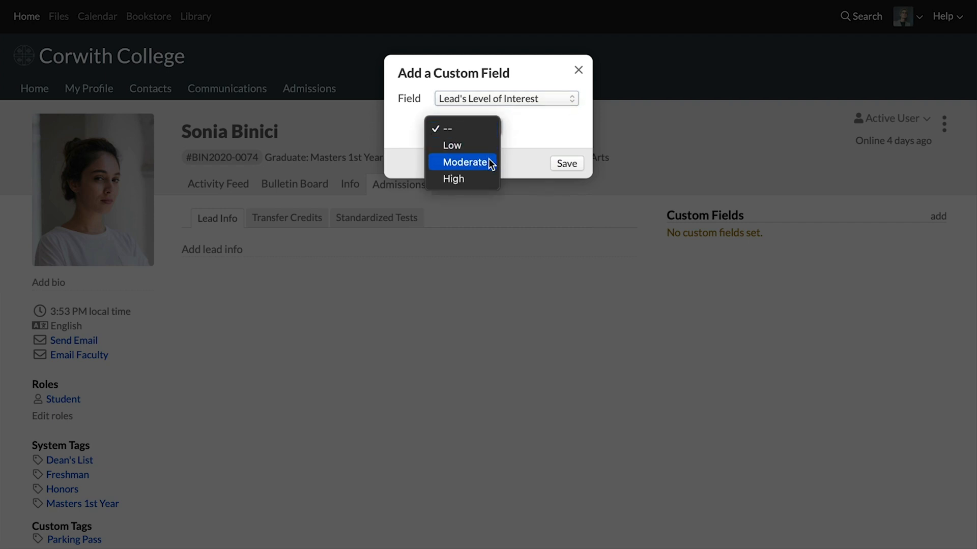
pyautogui.click(483, 180)
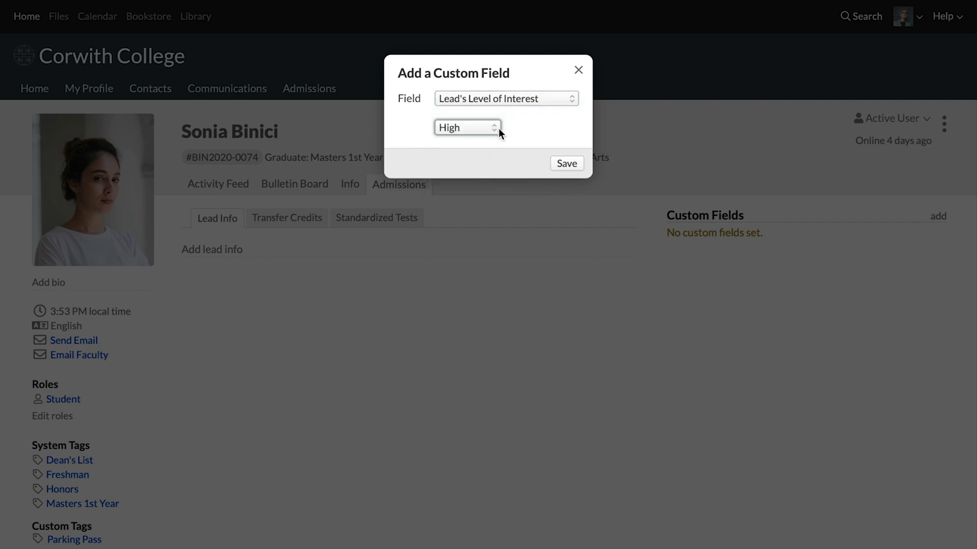
pyautogui.click(568, 164)
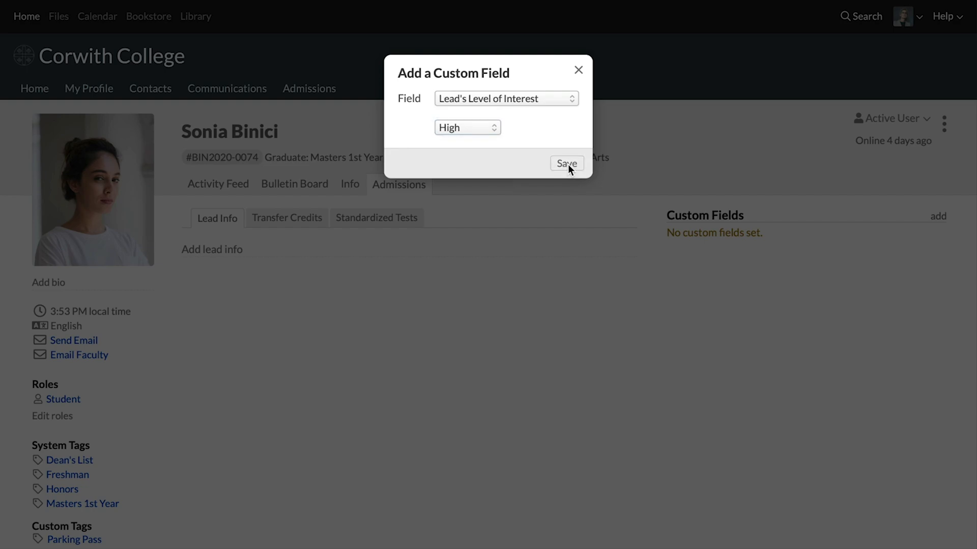